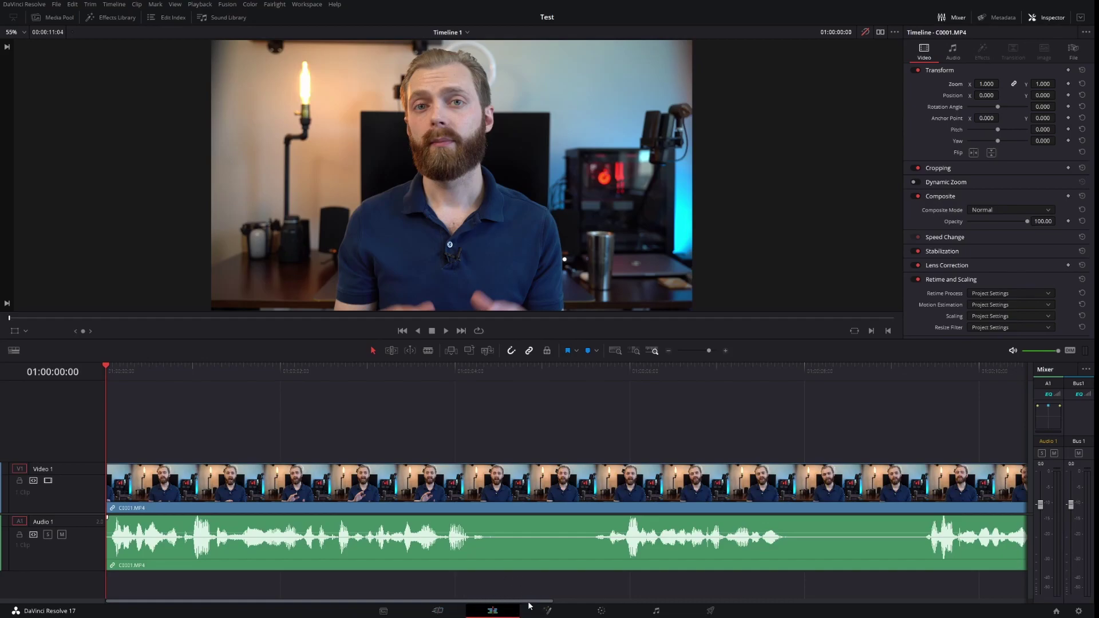
Step: Add Zoom keyframes to the clip at 01:00:04:04 and 01:00:05:13
{"action": "mouse_move", "coordinate": [458, 371]}
{"action": "left_mouse_down"}
{"action": "mouse_move", "coordinate": [511, 372]}
{"action": "mouse_move", "coordinate": [470, 376]}
{"action": "left_mouse_up"}
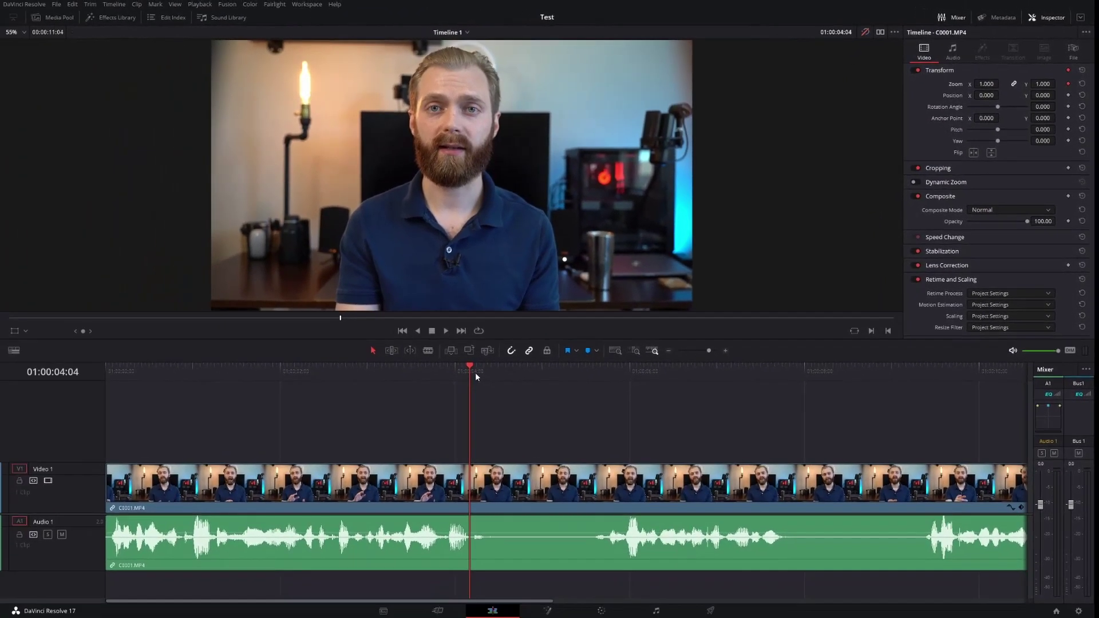
{"action": "left_click_drag", "start_coordinate": [398, 412], "coordinate": [529, 417]}
{"action": "mouse_move", "coordinate": [591, 376]}
{"action": "left_mouse_down"}
{"action": "mouse_move", "coordinate": [607, 377]}
{"action": "mouse_move", "coordinate": [592, 377]}
{"action": "left_mouse_up"}
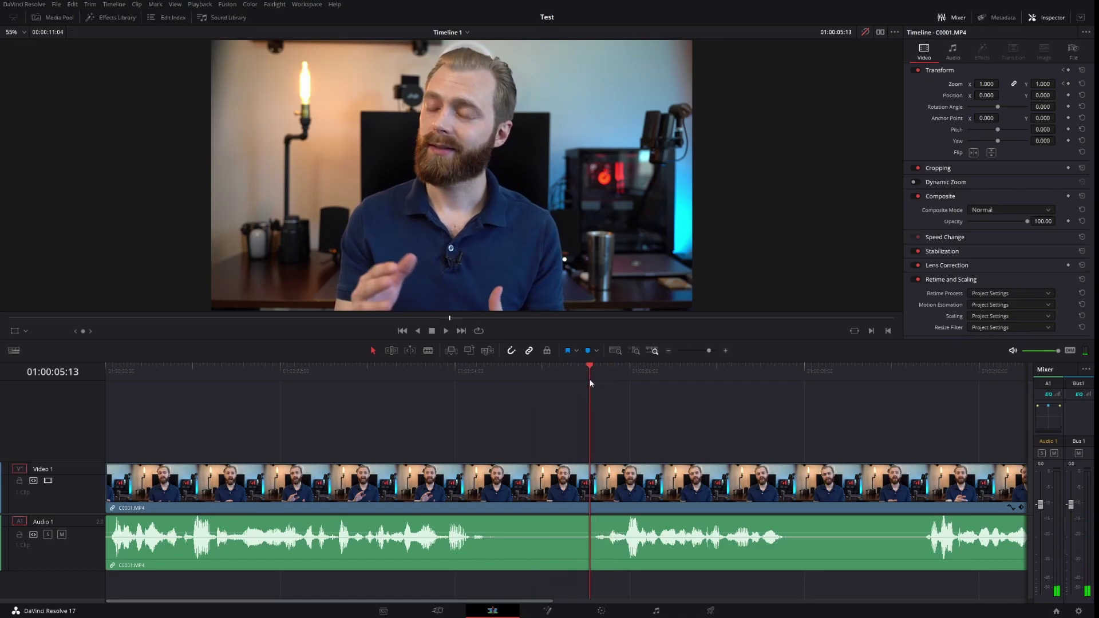
Step: Jump back and forth between the clip's two Zoom keyframes to check their positions
{"action": "left_click", "coordinate": [1063, 84]}
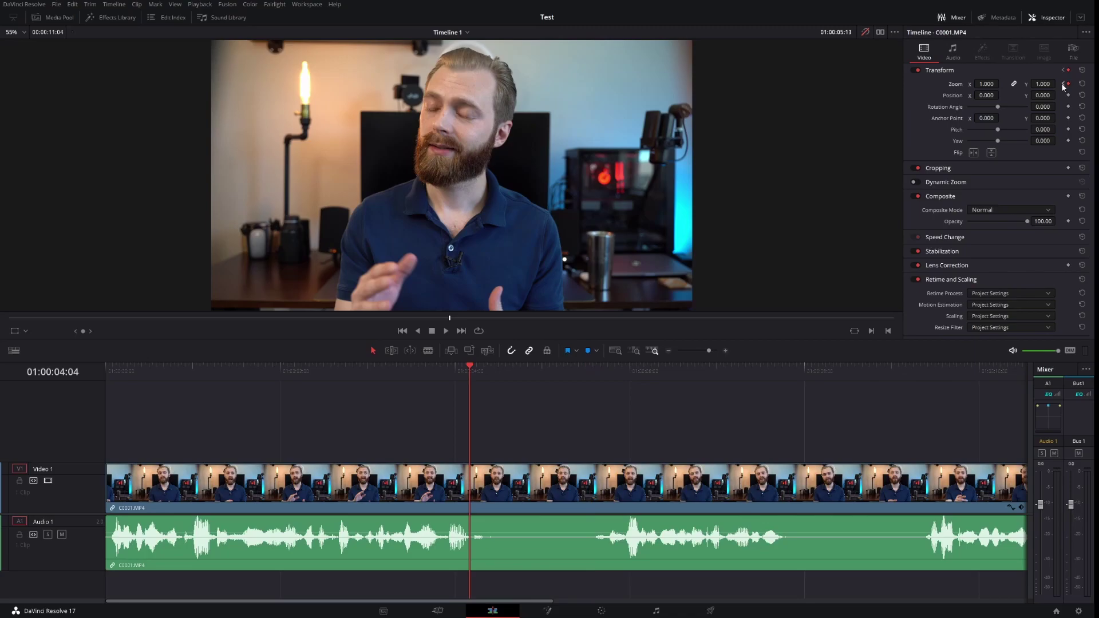
{"action": "left_click", "coordinate": [1075, 86]}
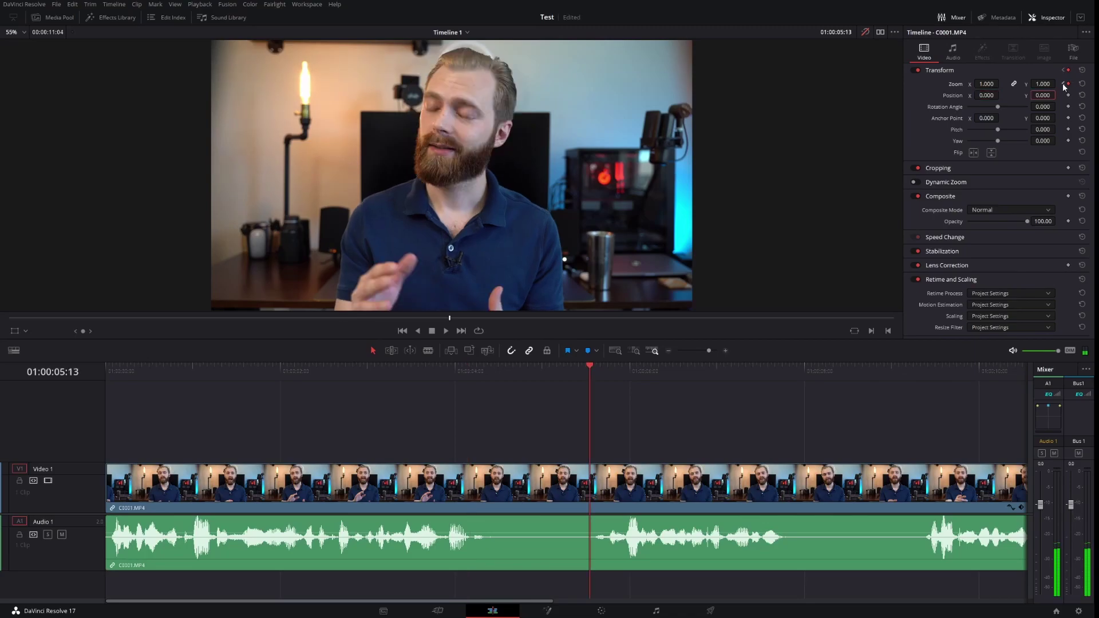
{"action": "left_click", "coordinate": [1063, 84]}
{"action": "left_click", "coordinate": [1074, 86]}
{"action": "left_click", "coordinate": [1064, 84]}
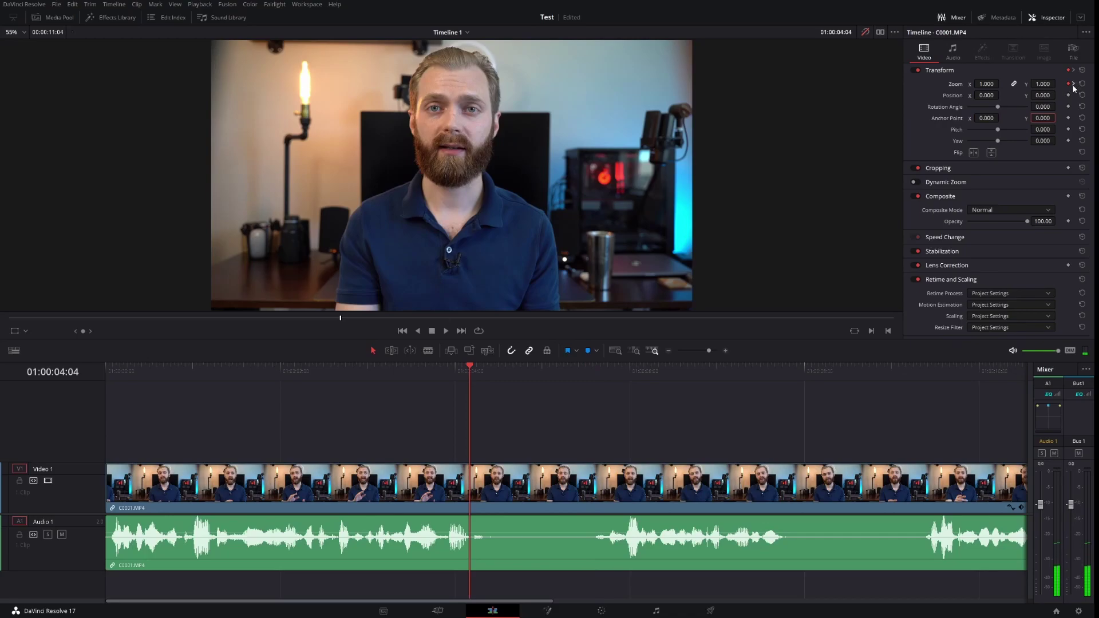
{"action": "left_click", "coordinate": [1074, 86]}
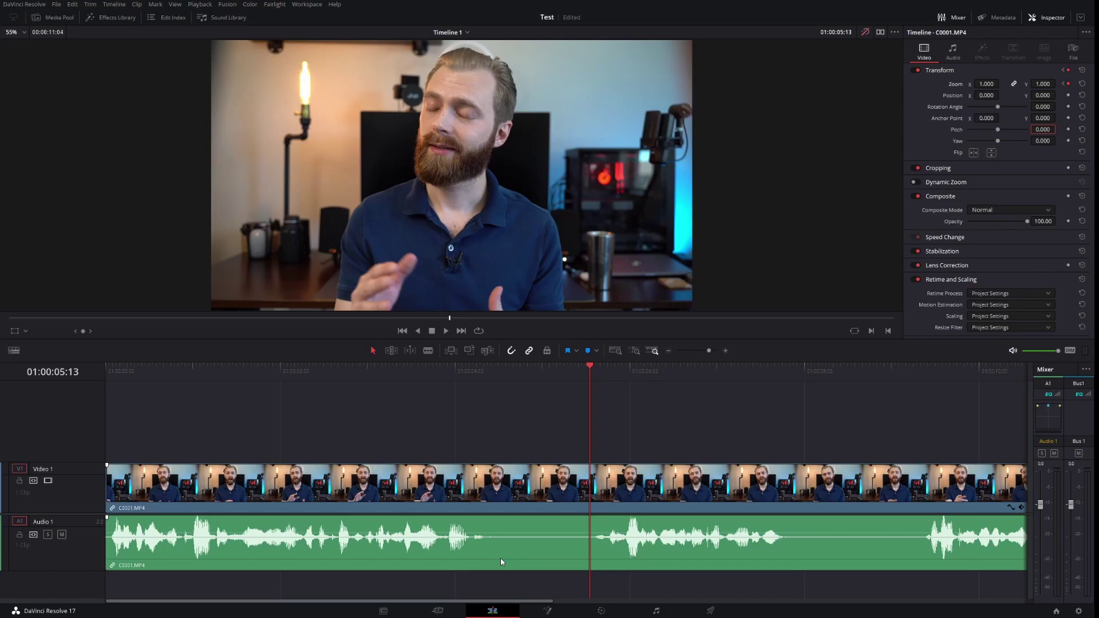
Step: Select the C0001.MP4 clip on Video 1 and open its keyframe curve editor
{"action": "left_click", "coordinate": [547, 486]}
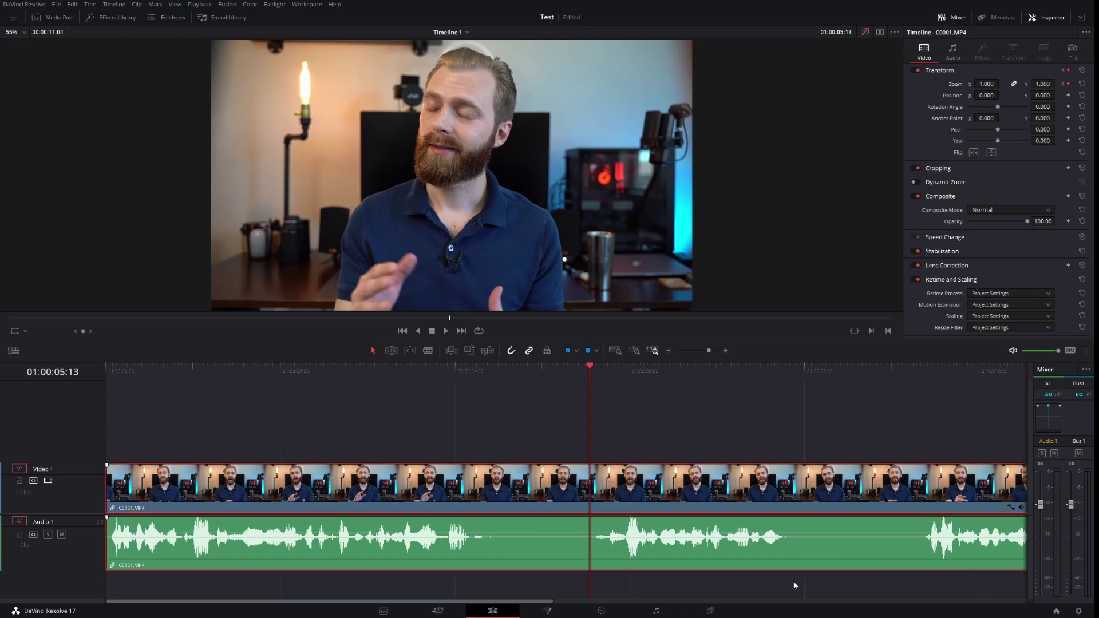
{"action": "left_click_drag", "start_coordinate": [545, 604], "coordinate": [536, 603]}
{"action": "left_click", "coordinate": [1011, 507]}
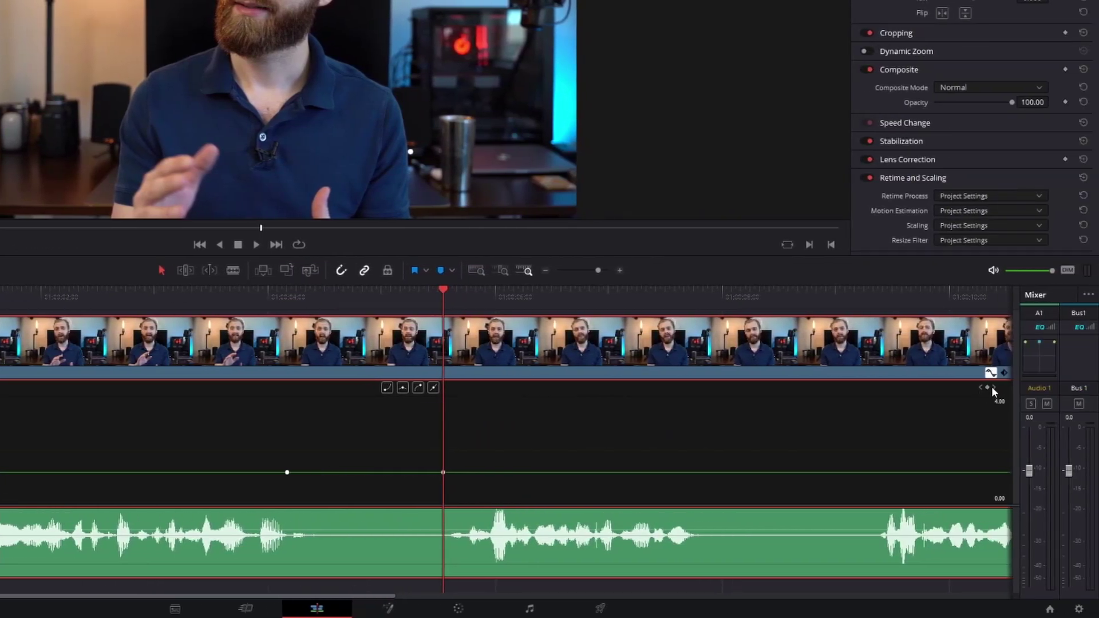
Step: Move the playhead back and forth between the keyframes on the clip's curve, ending on the second one
{"action": "left_click", "coordinate": [980, 387]}
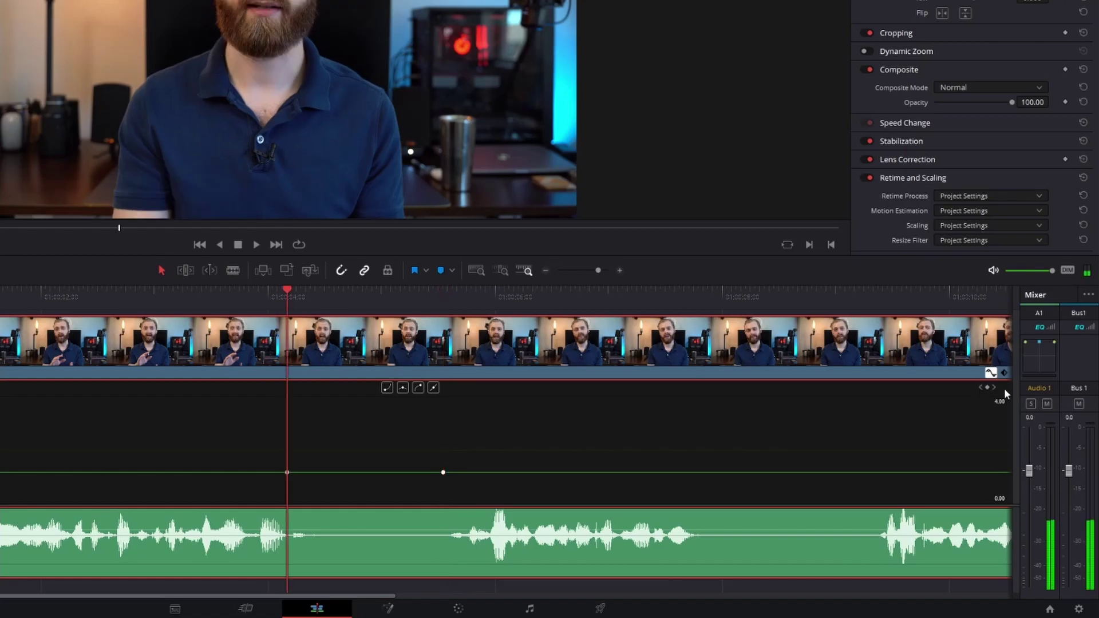
{"action": "left_click", "coordinate": [995, 386]}
{"action": "left_click", "coordinate": [981, 387]}
{"action": "left_click", "coordinate": [994, 388]}
Step: Raise the second keyframe on the Zoom Y curve to about 2.77
{"action": "mouse_move", "coordinate": [287, 472]}
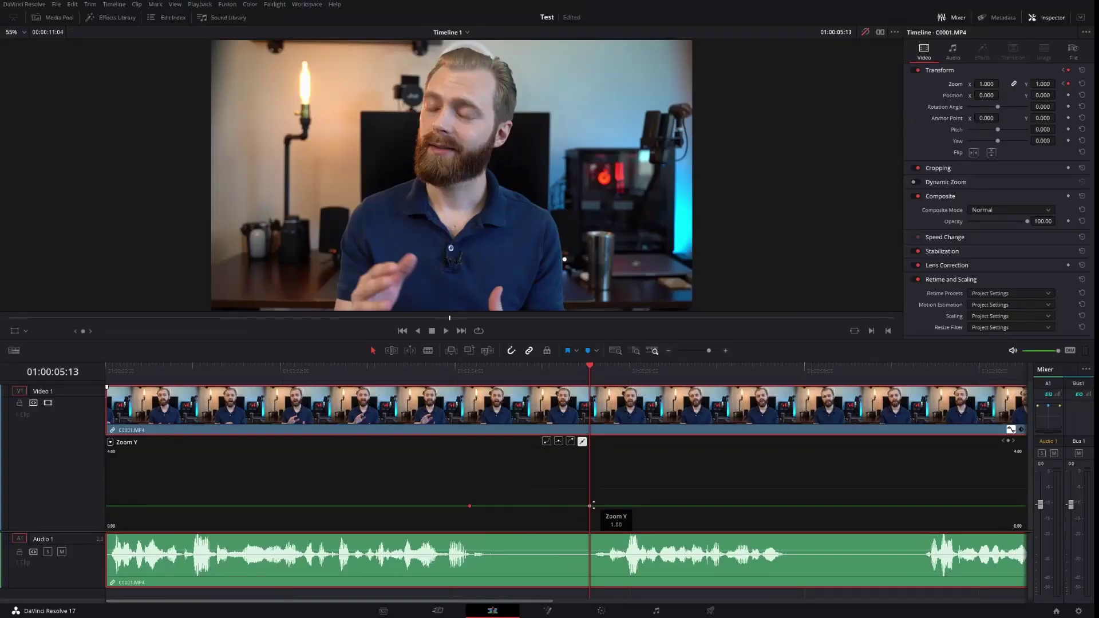
{"action": "left_click", "coordinate": [443, 472]}
{"action": "mouse_move", "coordinate": [590, 504]}
{"action": "left_click", "coordinate": [590, 504]}
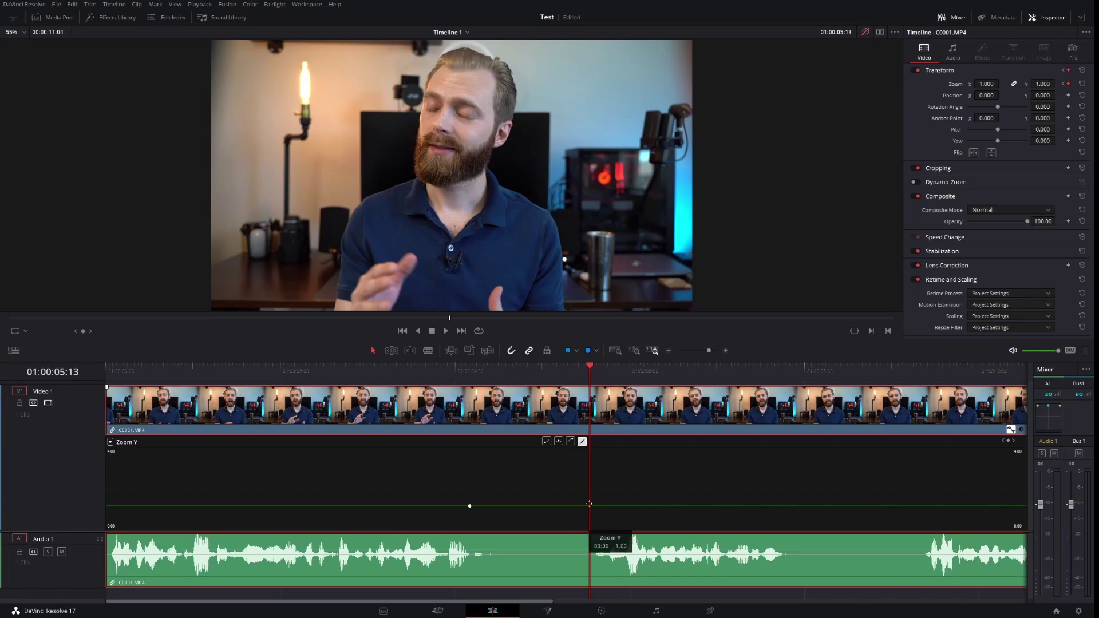
{"action": "left_click_drag", "start_coordinate": [590, 504], "coordinate": [590, 502]}
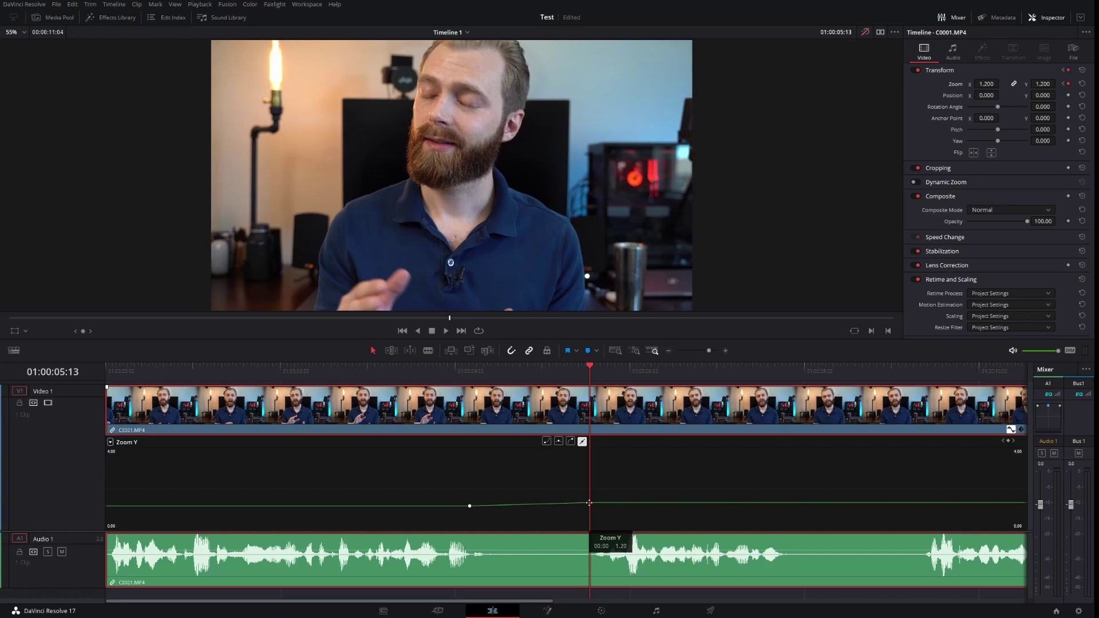
{"action": "left_click_drag", "start_coordinate": [590, 503], "coordinate": [590, 476]}
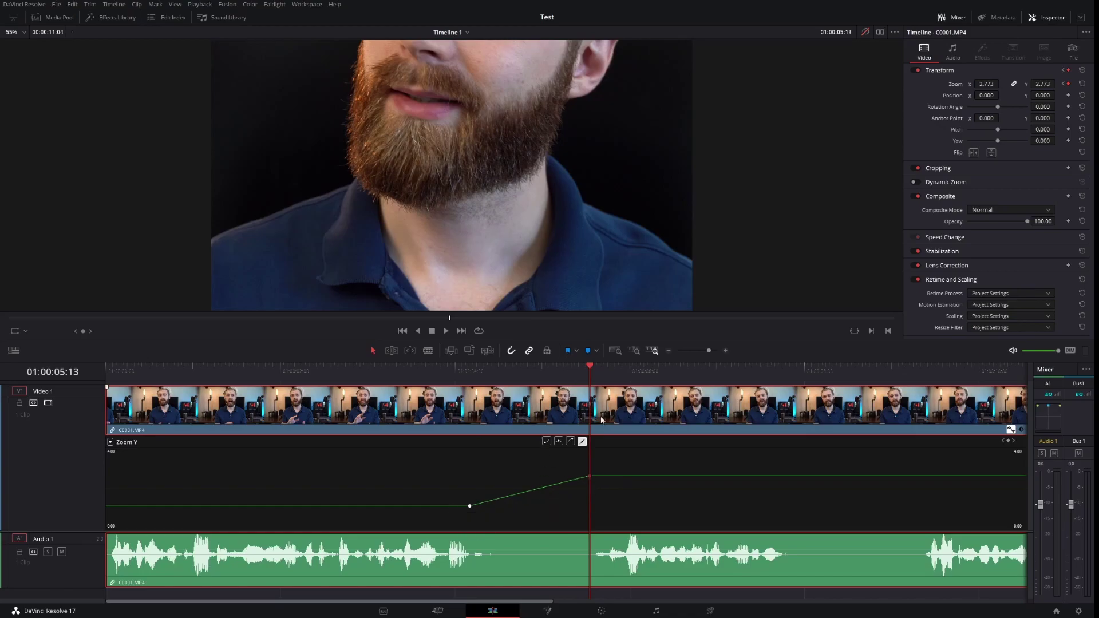
Step: Ease into the second Zoom Y keyframe, pull its curve handle upward to create an overshoot, and scrub through the result
{"action": "left_click", "coordinate": [571, 442]}
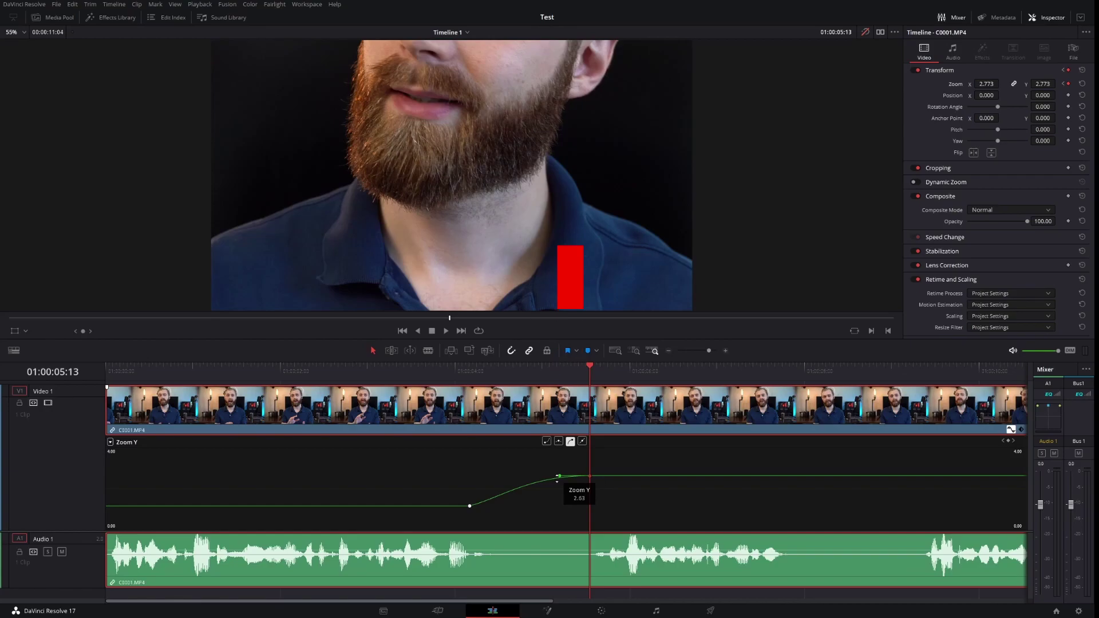
{"action": "left_click_drag", "start_coordinate": [559, 475], "coordinate": [551, 450]}
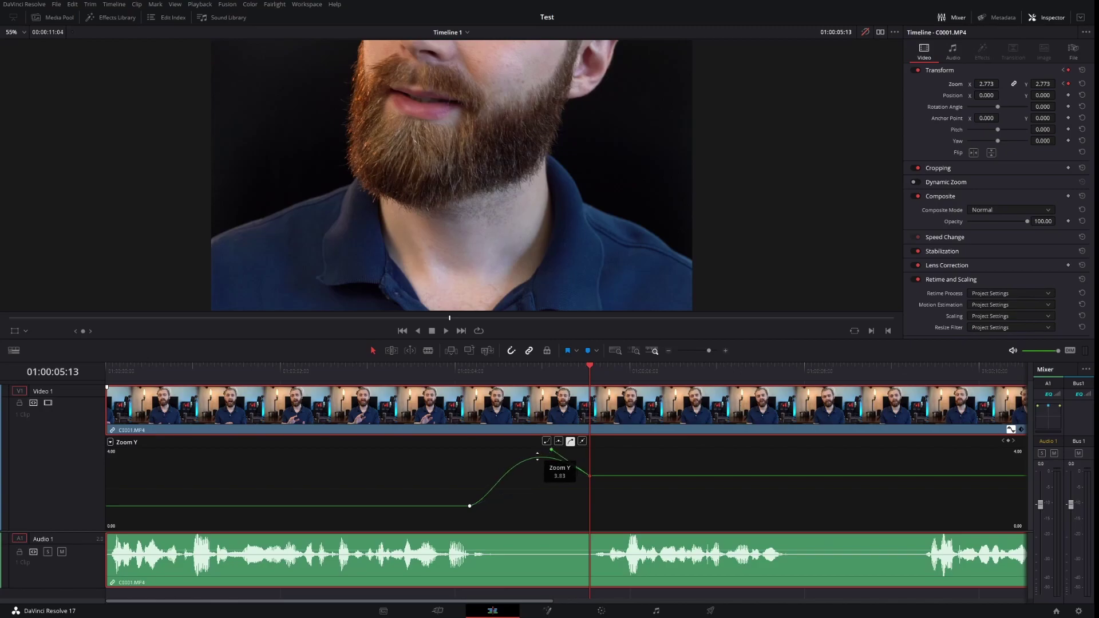
{"action": "left_click", "coordinate": [535, 370]}
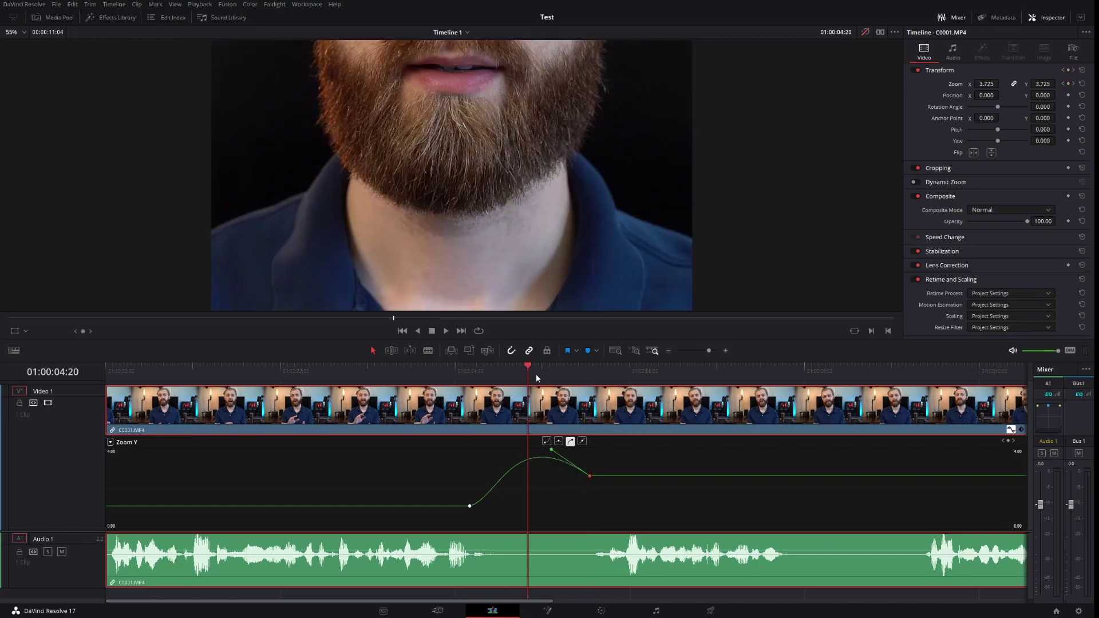
{"action": "left_click_drag", "start_coordinate": [538, 373], "coordinate": [587, 382]}
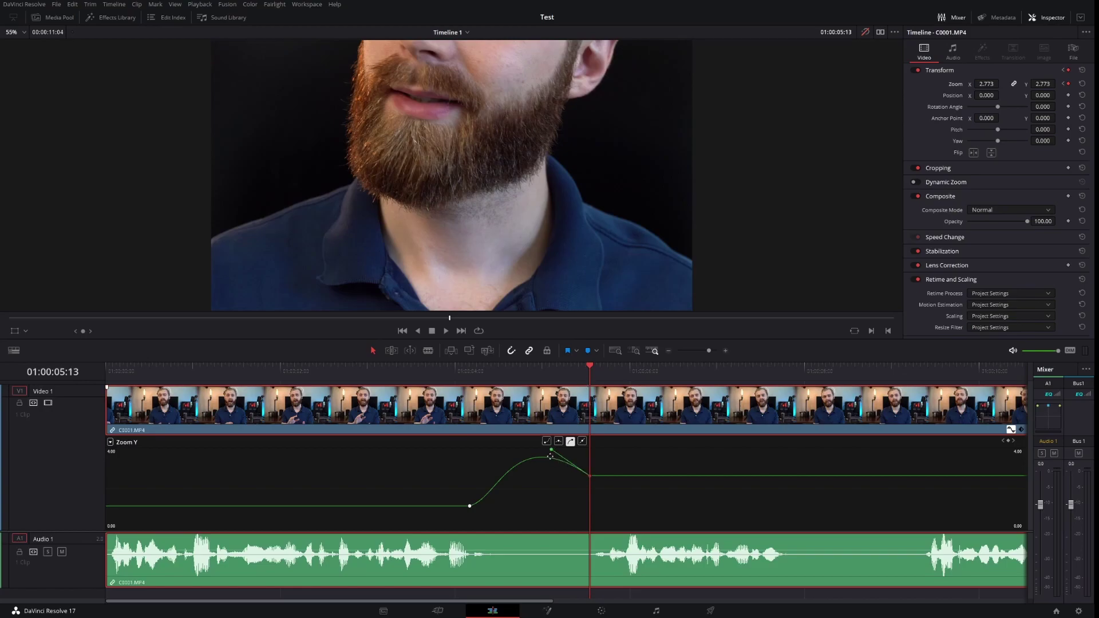
Step: Lower the second keyframe's curve handle until it is level with the keyframe, and save the project
{"action": "left_click", "coordinate": [551, 450]}
{"action": "left_click_drag", "start_coordinate": [550, 450], "coordinate": [550, 475]}
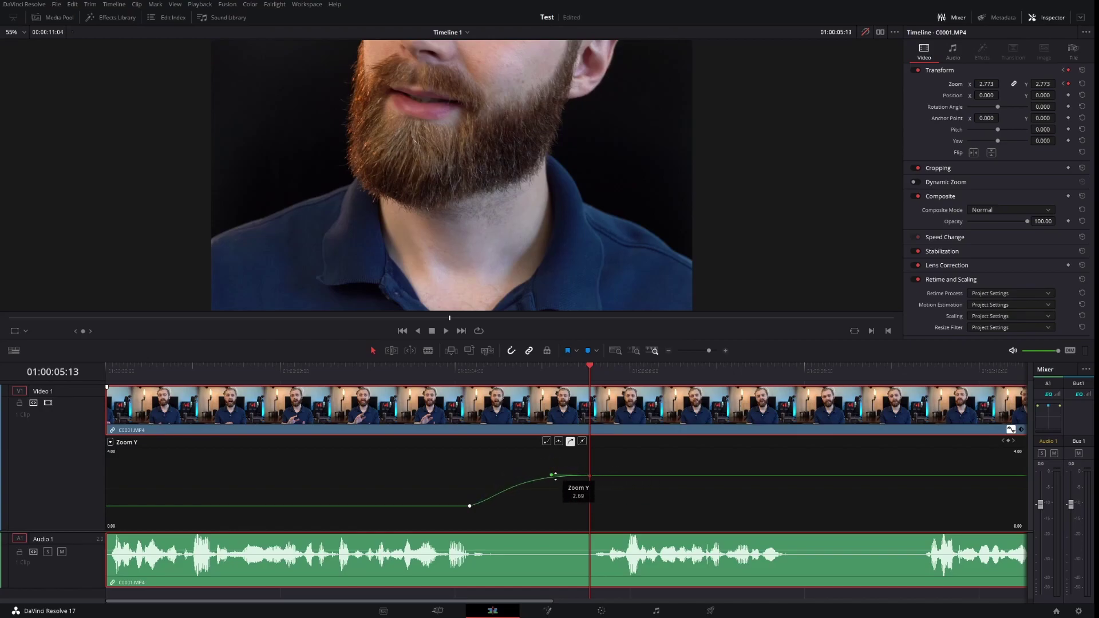
{"action": "key", "text": "ctrl+s"}
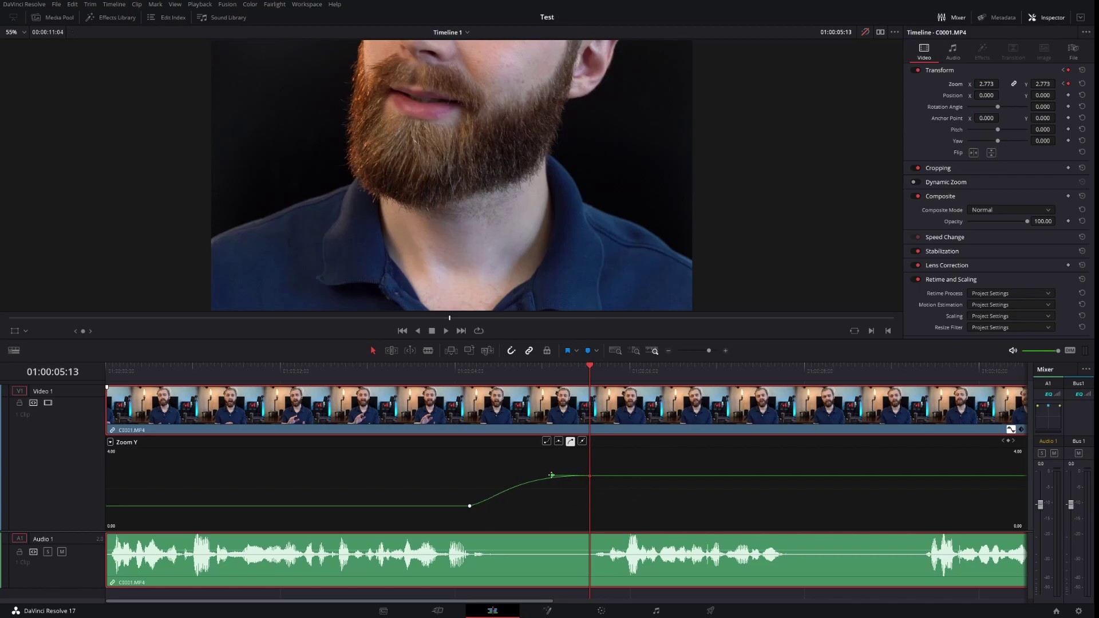
{"action": "left_click", "coordinate": [627, 493]}
Step: Apply easing out of the first Zoom Y keyframe so the zoom starts gradually
{"action": "mouse_move", "coordinate": [469, 506]}
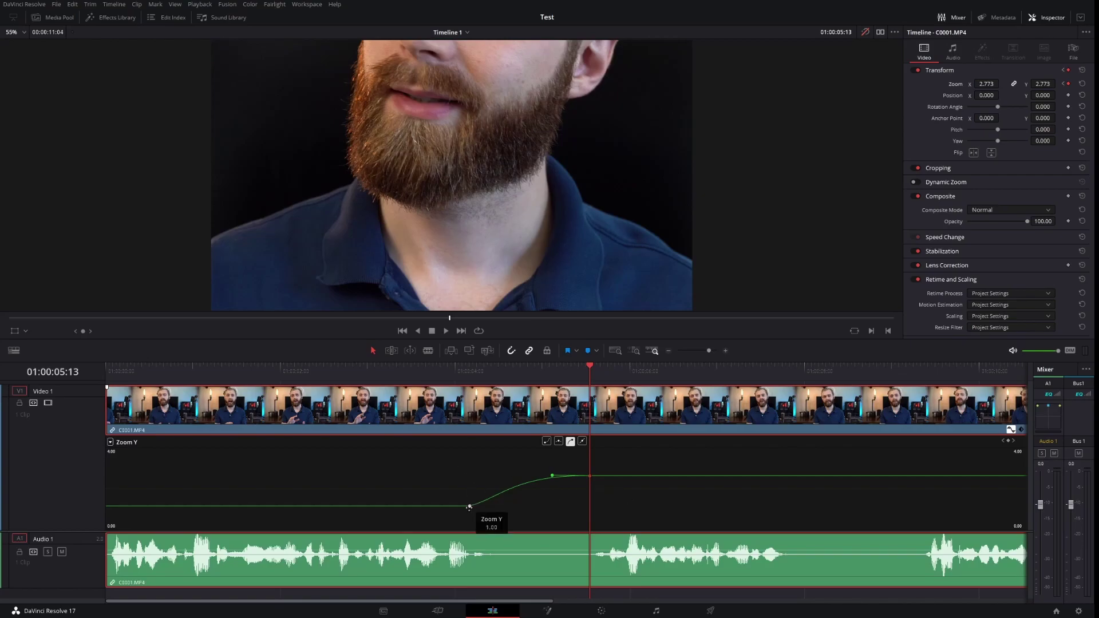
{"action": "left_click", "coordinate": [469, 507]}
{"action": "left_click", "coordinate": [547, 441]}
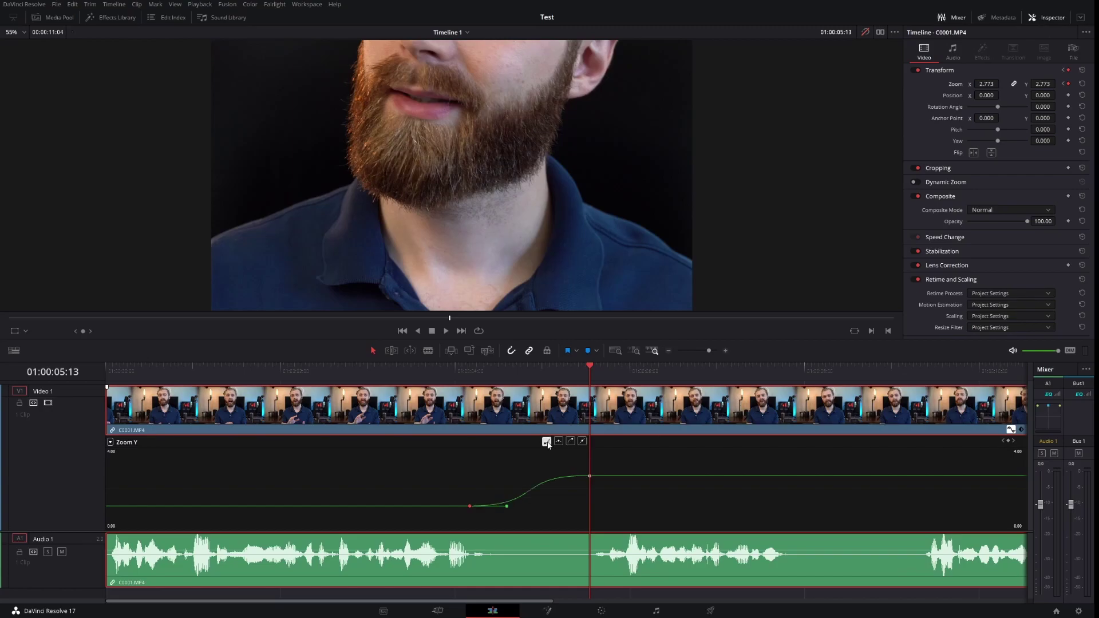
{"action": "mouse_move", "coordinate": [468, 507]}
Step: Play the timeline from 01:00:03:18 through both keyframes to review the eased zoom
{"action": "left_click", "coordinate": [433, 378]}
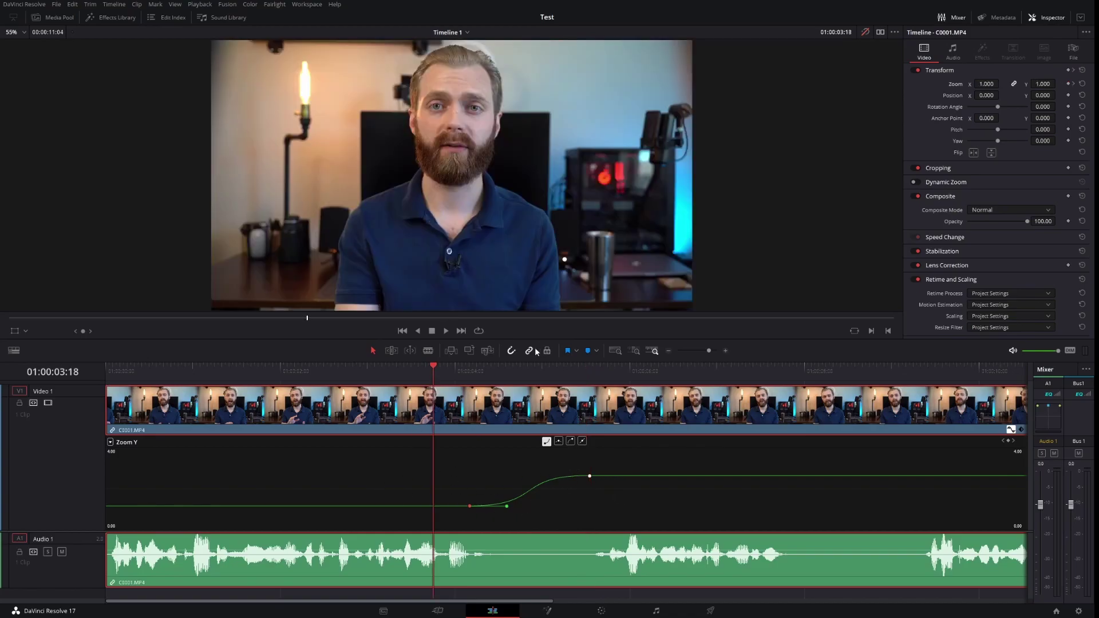
{"action": "left_click", "coordinate": [448, 331]}
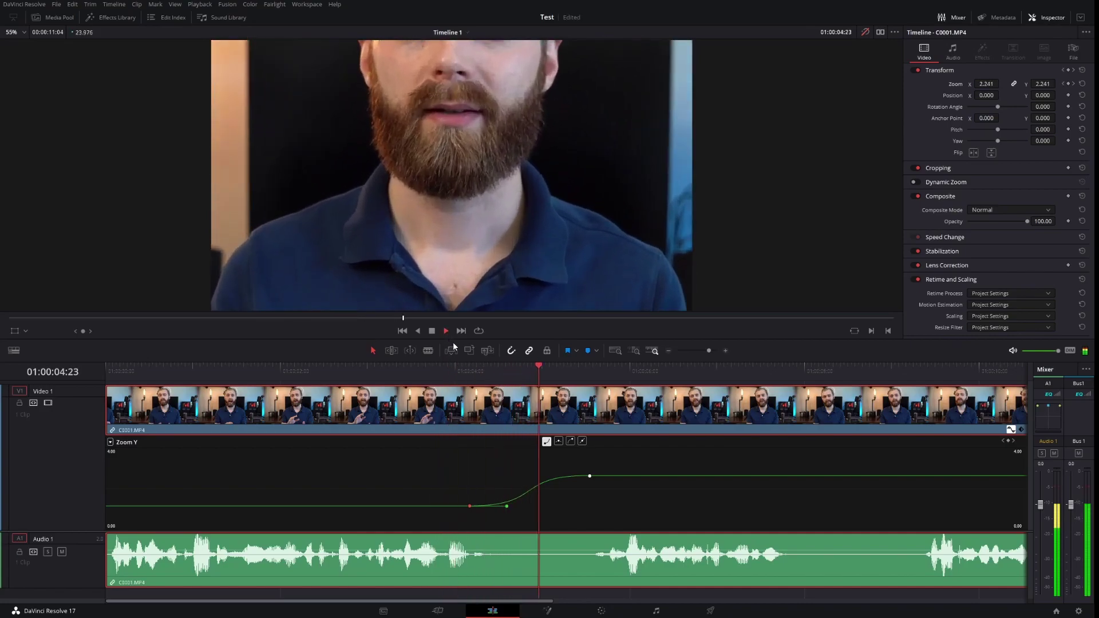
{"action": "left_click", "coordinate": [432, 331]}
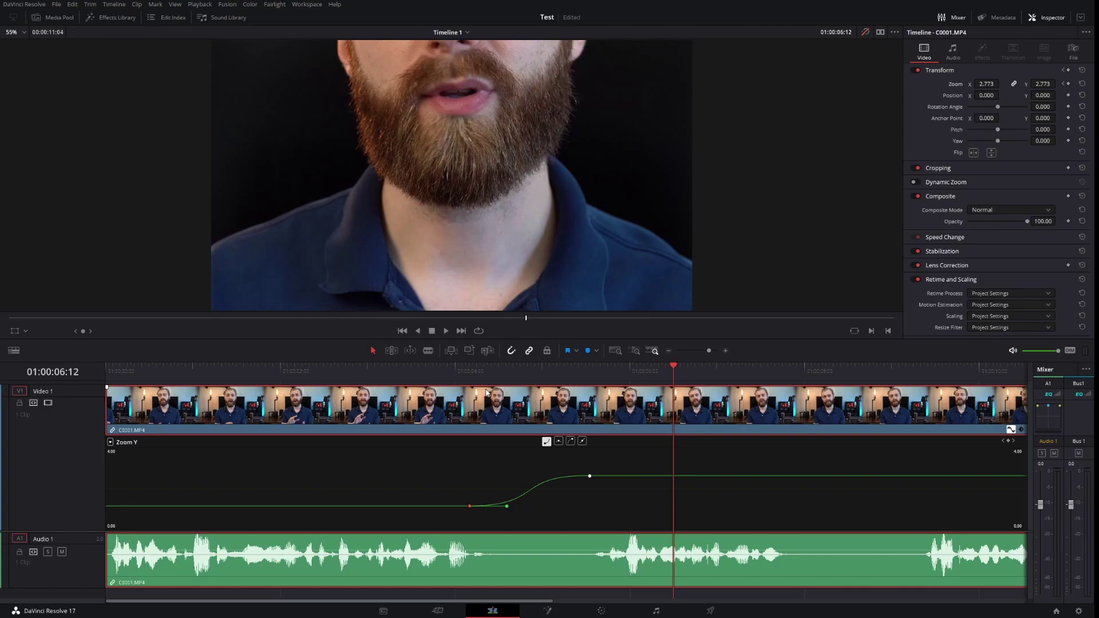
{"action": "left_click", "coordinate": [590, 476]}
{"action": "left_click", "coordinate": [1043, 82]}
{"action": "type", "text": "1.2"}
{"action": "key", "text": "Return"}
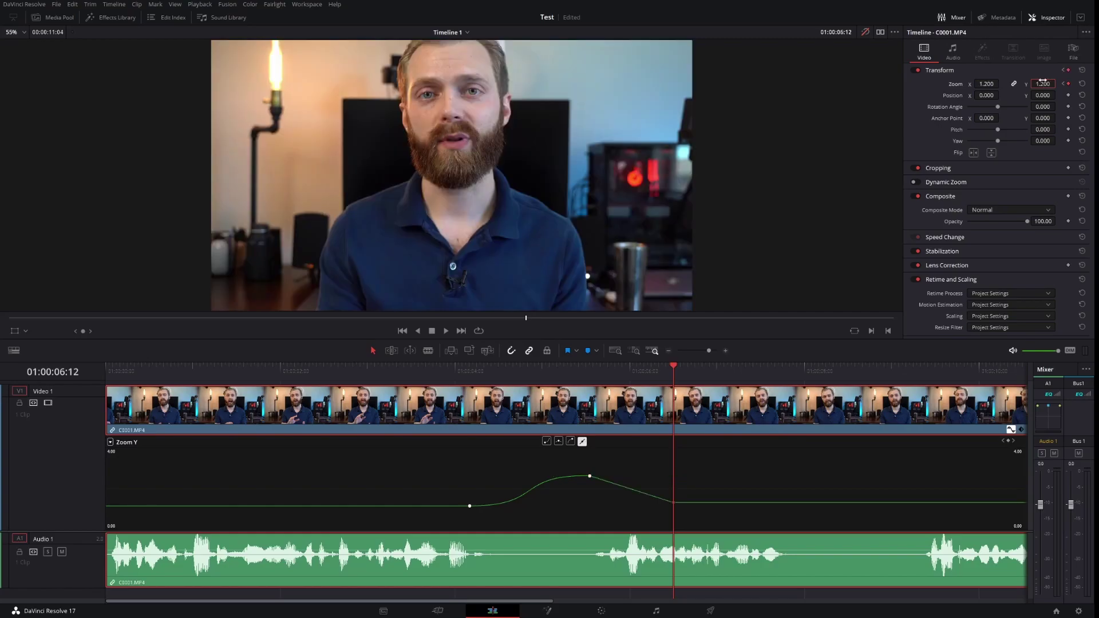
{"action": "key", "text": "ctrl+z"}
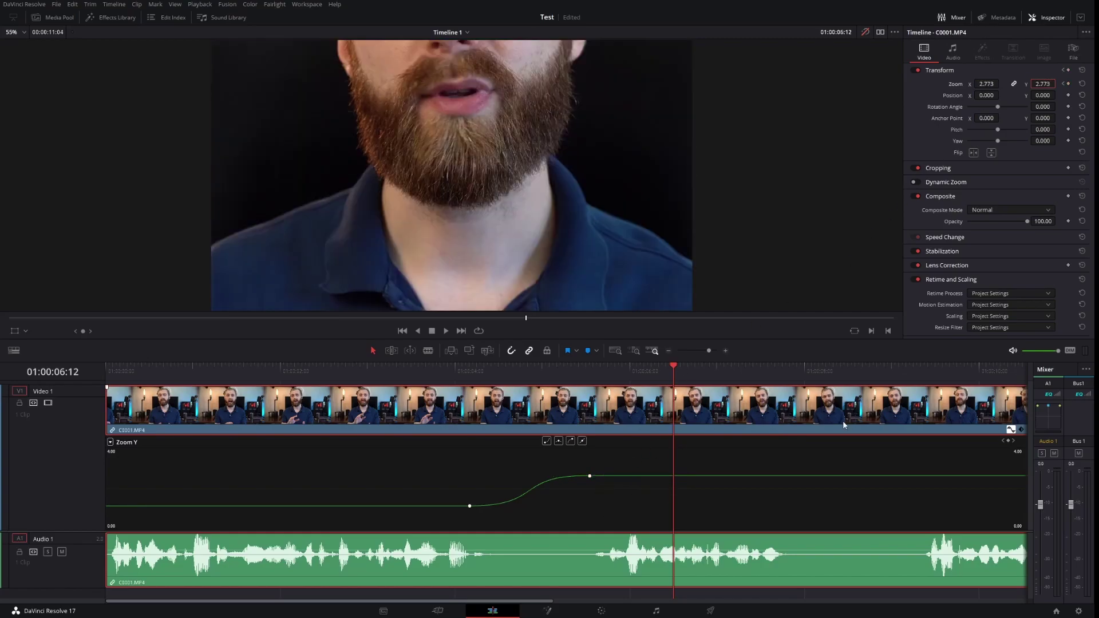
Step: With the playhead on the second keyframe at 01:00:05:13, set its Zoom to 1.2
{"action": "left_click", "coordinate": [590, 475]}
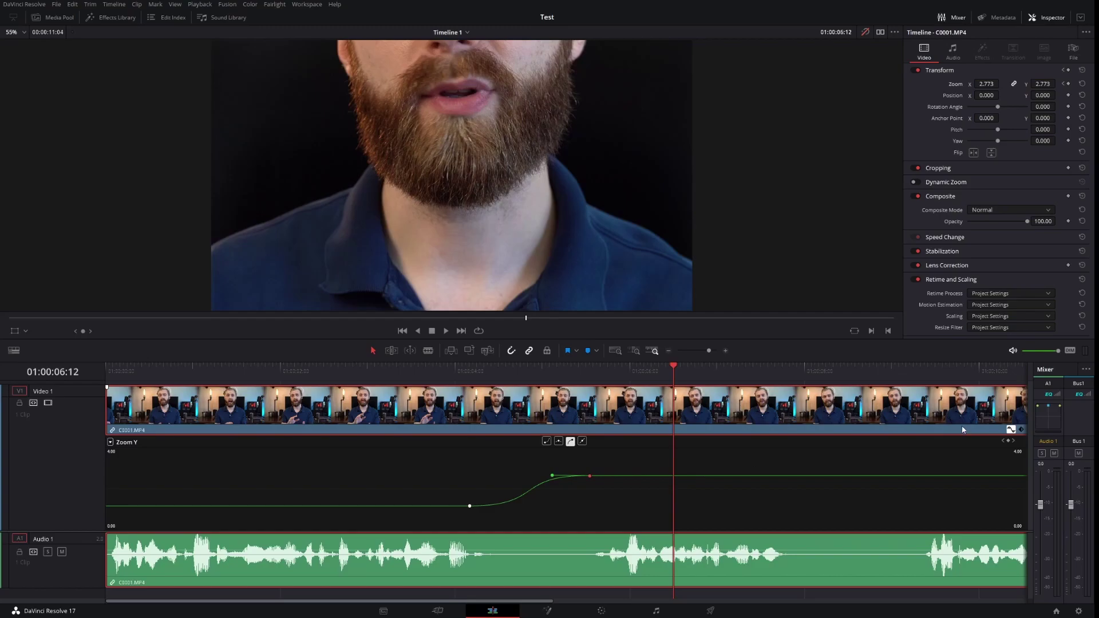
{"action": "left_click", "coordinate": [1004, 442]}
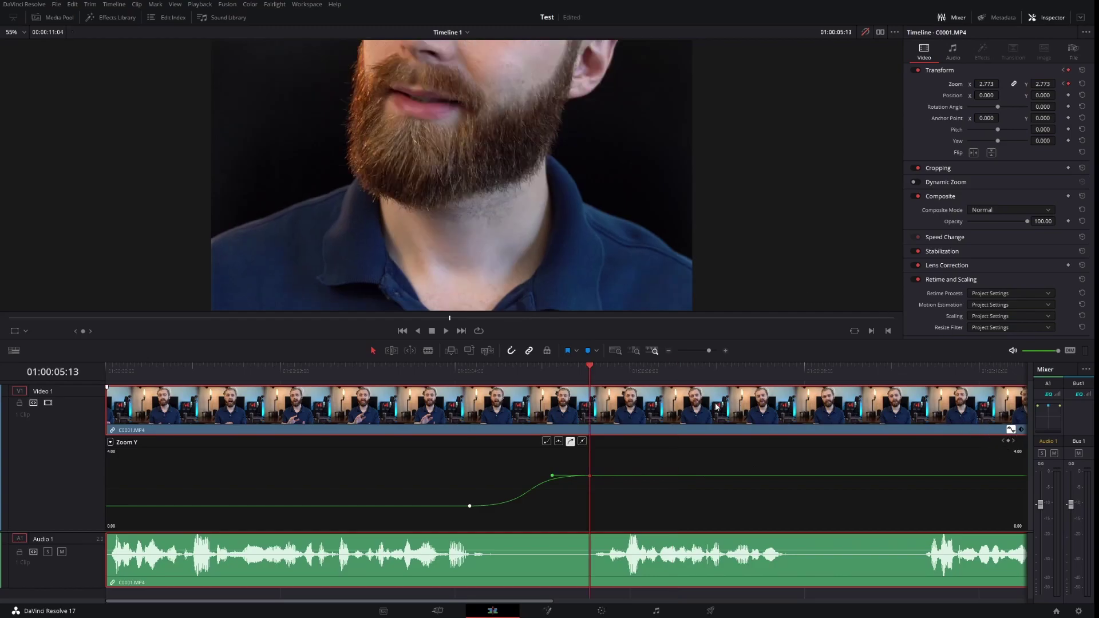
{"action": "left_click_drag", "start_coordinate": [589, 368], "coordinate": [841, 381]}
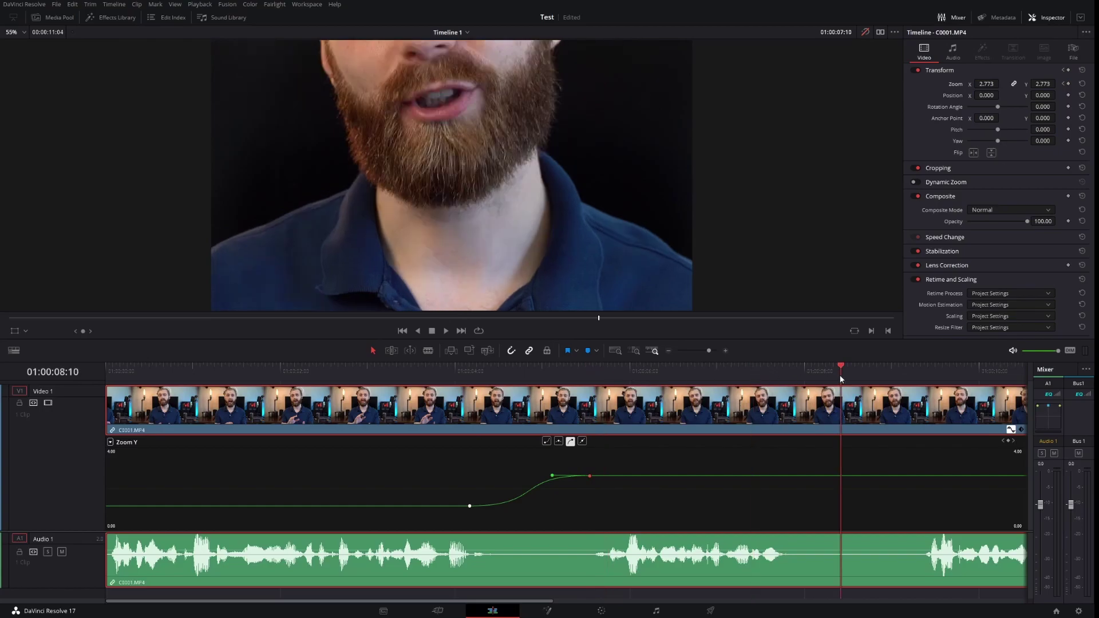
{"action": "left_click", "coordinate": [1003, 442]}
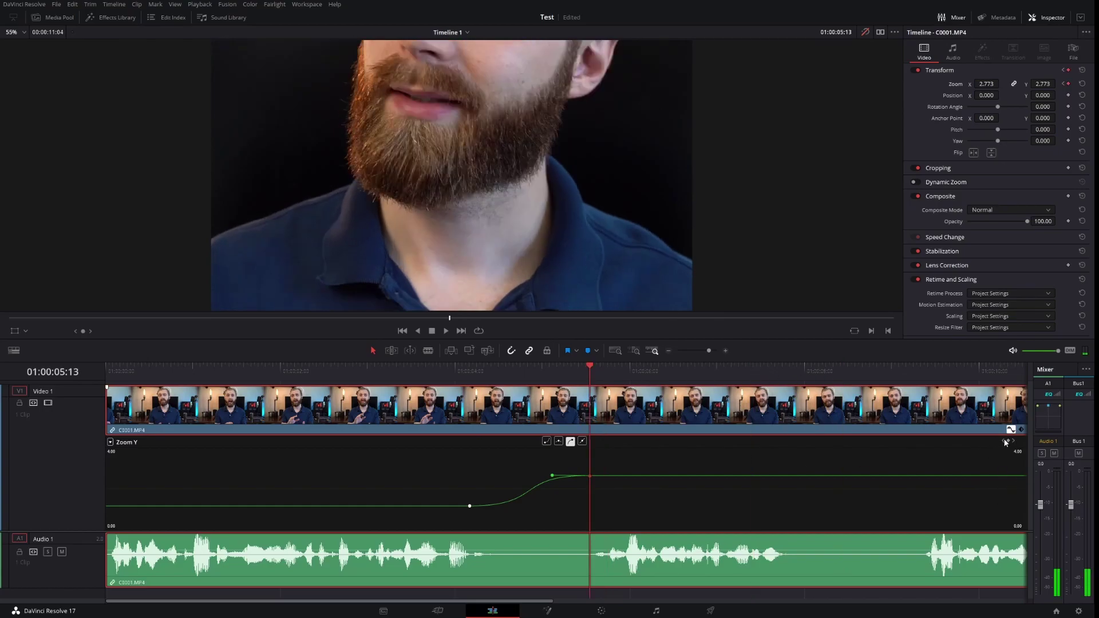
{"action": "left_click", "coordinate": [1043, 84]}
{"action": "type", "text": "1.2"}
{"action": "key", "text": "Return"}
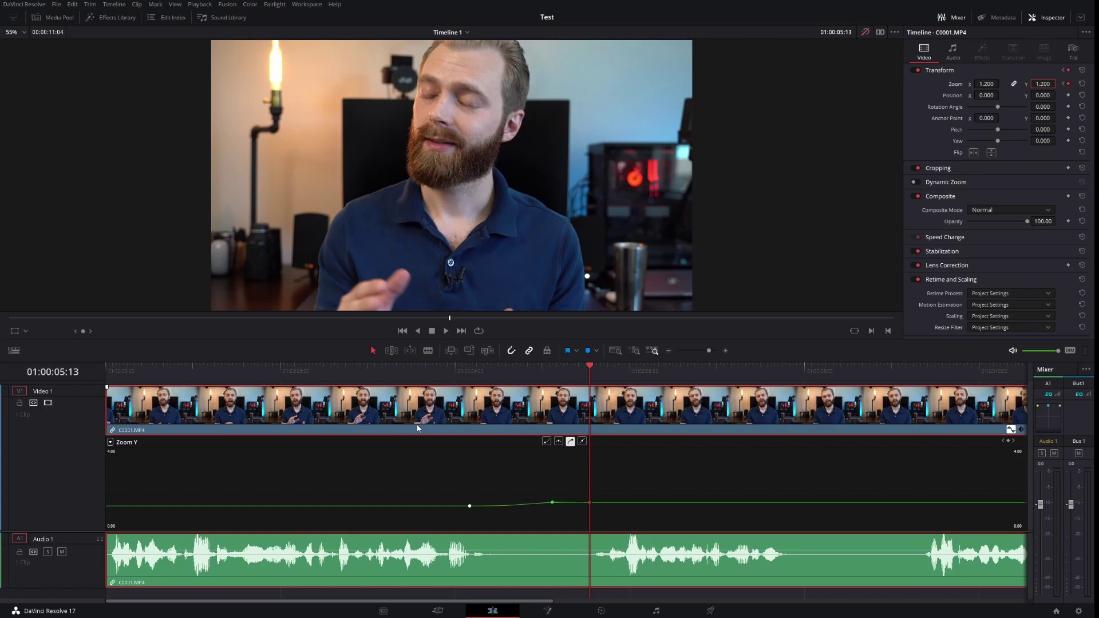
Step: Play the timeline from just before the first keyframe to review the subtler zoom
{"action": "left_click", "coordinate": [422, 371]}
{"action": "left_click", "coordinate": [447, 331]}
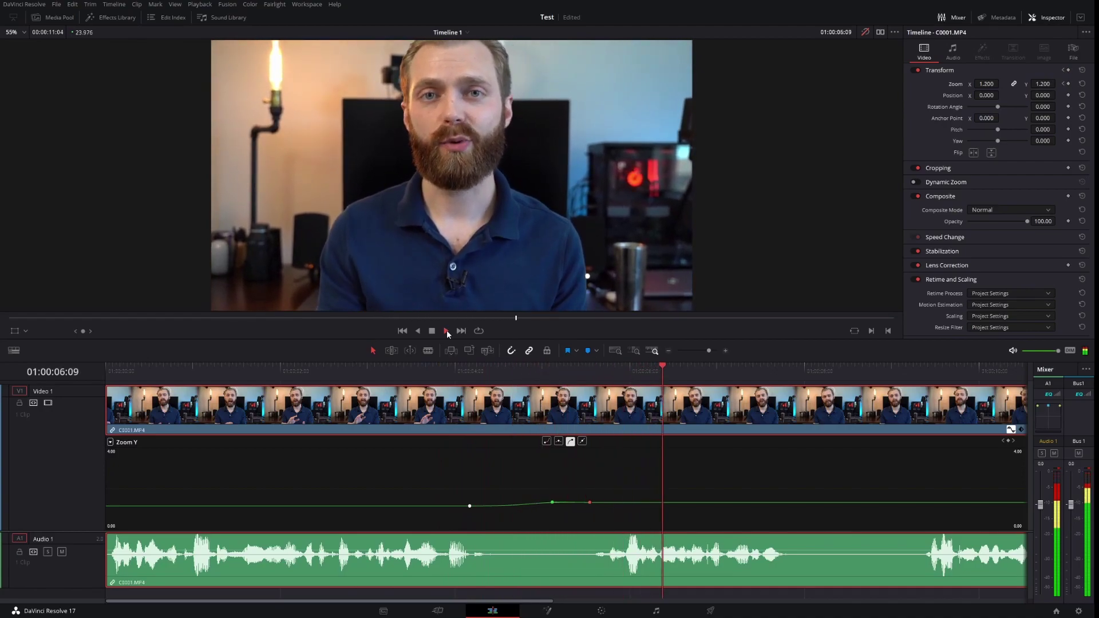
{"action": "left_click", "coordinate": [433, 331]}
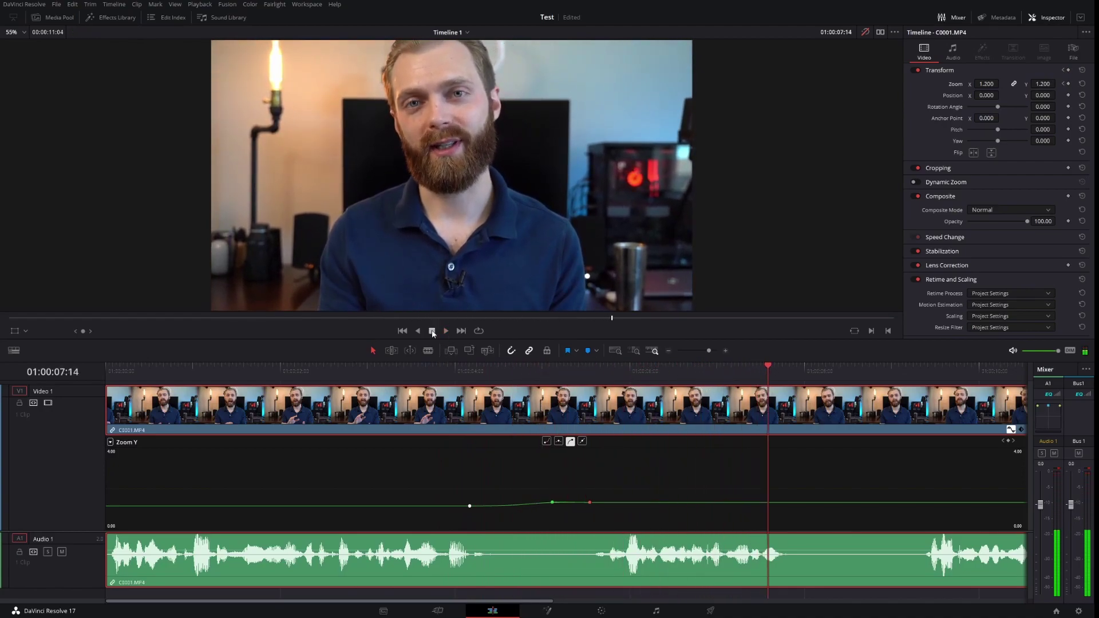